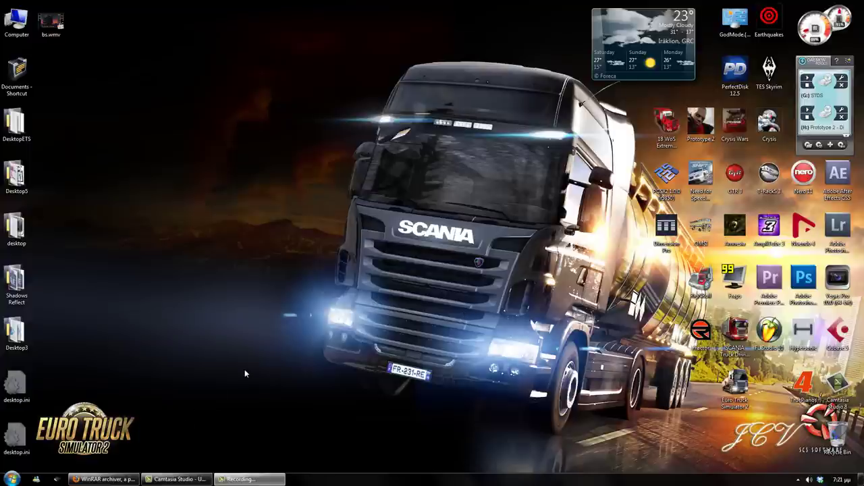
Step: Review the game archive extractor download page and the WinRAR downloads page in Firefox
click(104, 479)
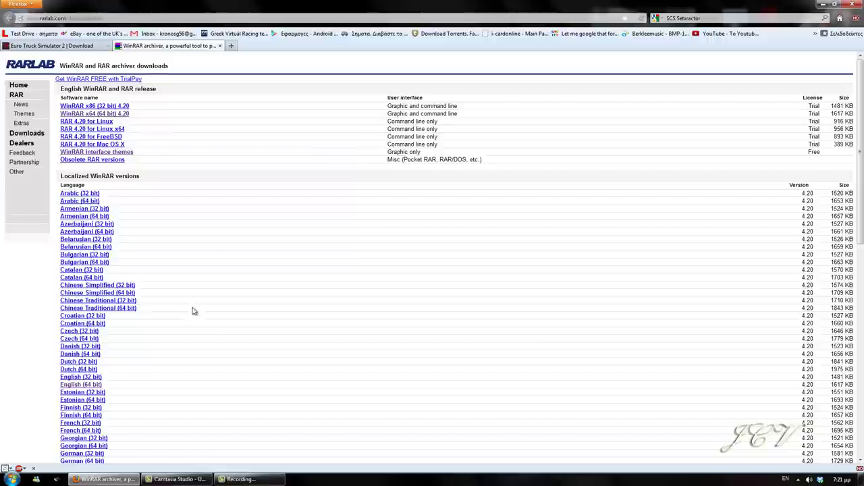
click(60, 46)
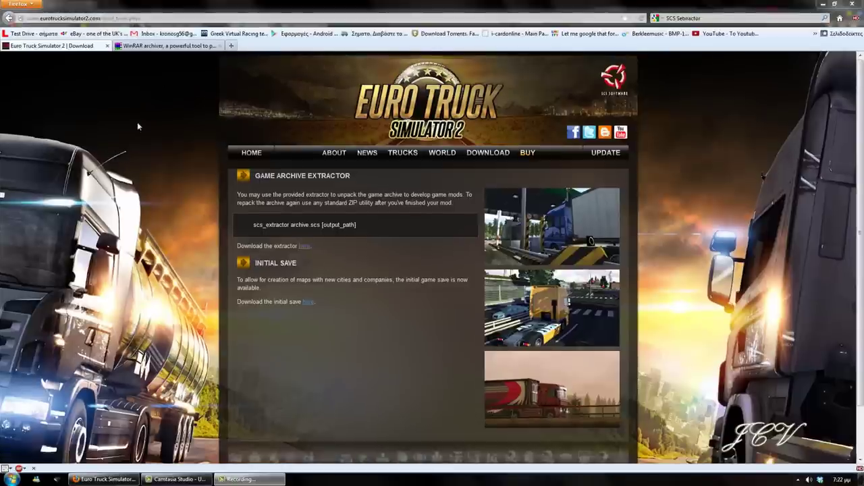
click(173, 46)
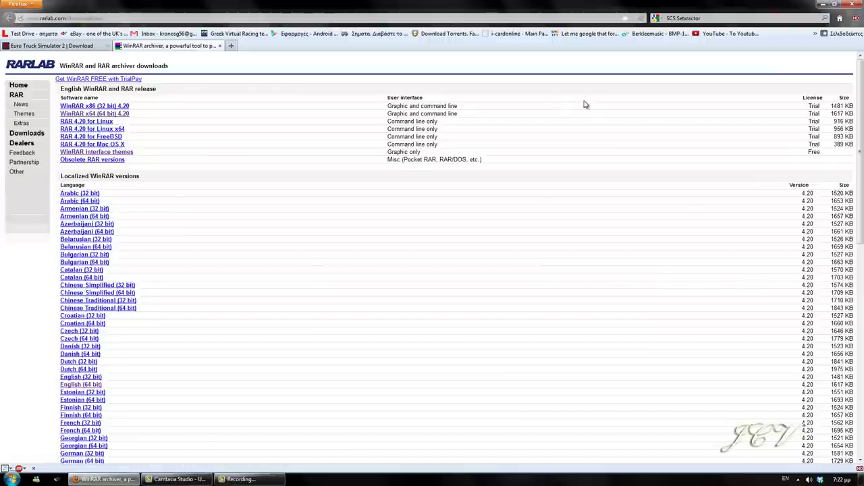
click(823, 8)
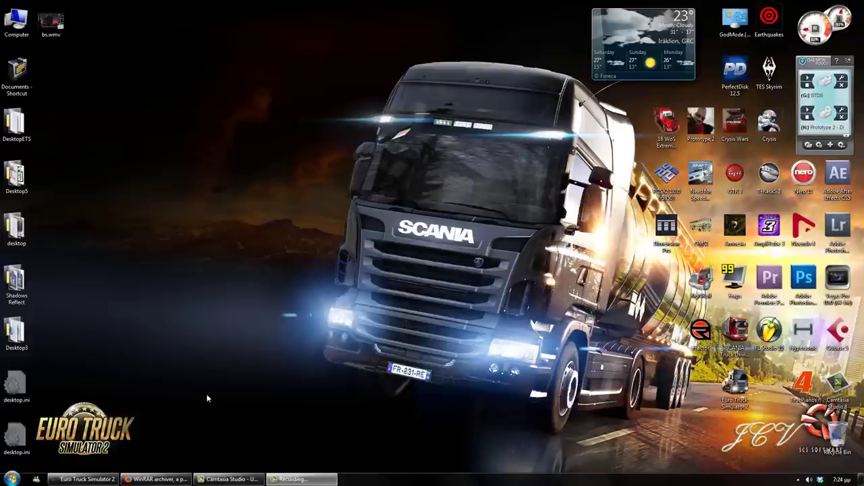
Step: Extract base.scs with scs_extractor.exe in the Euro Truck Simulator 2 game folder, then close the extractor window
click(101, 479)
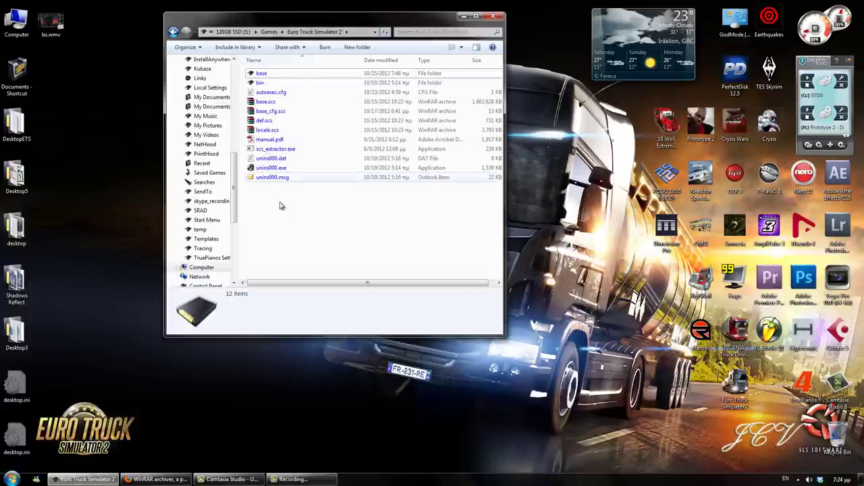
click(301, 150)
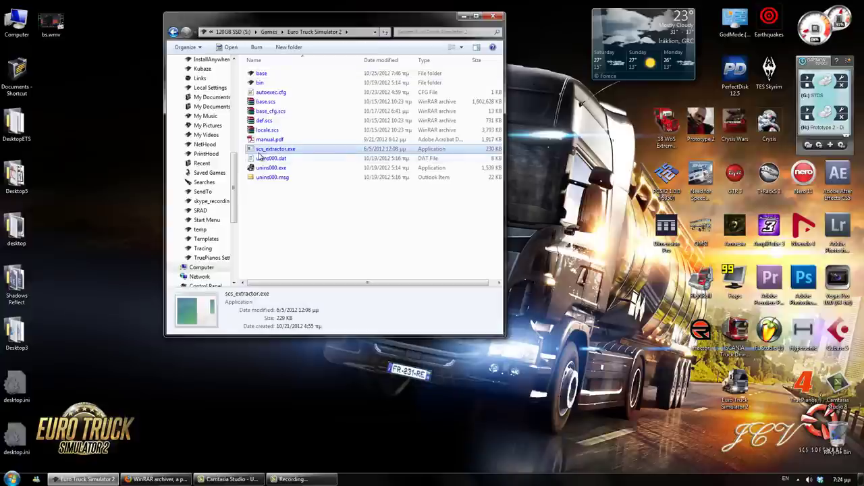
click(268, 102)
drag(267, 106, 278, 148)
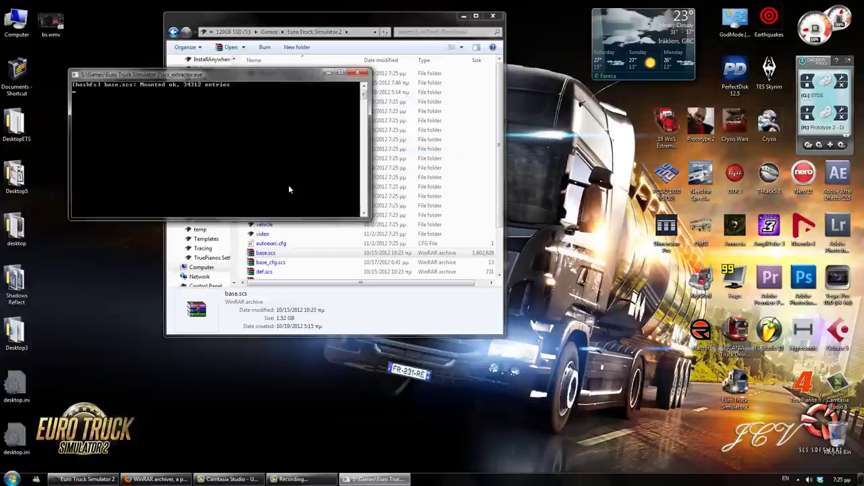
drag(281, 74, 571, 140)
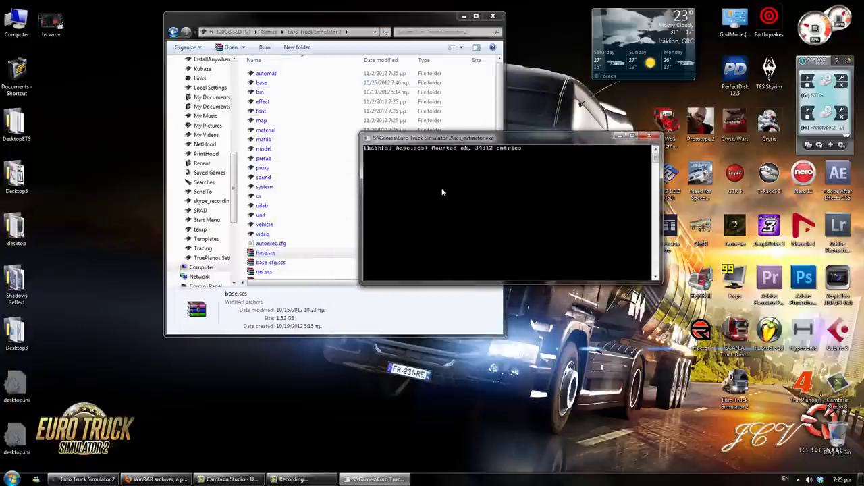
drag(469, 137, 368, 124)
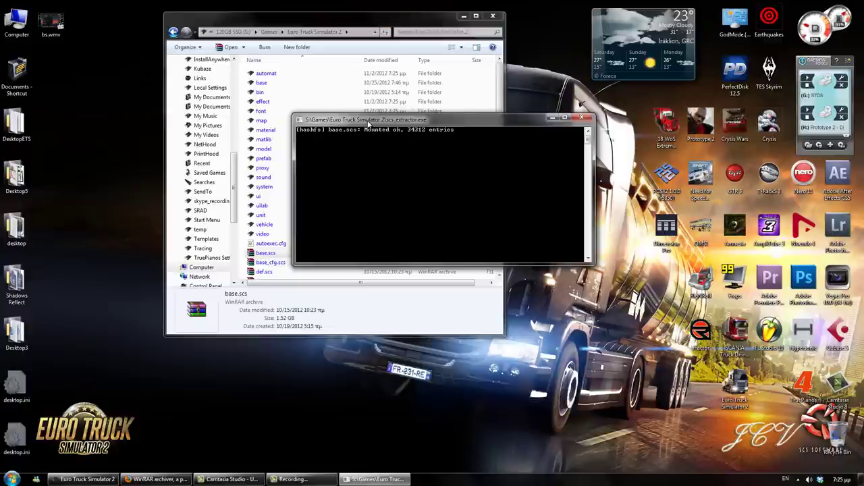
click(585, 119)
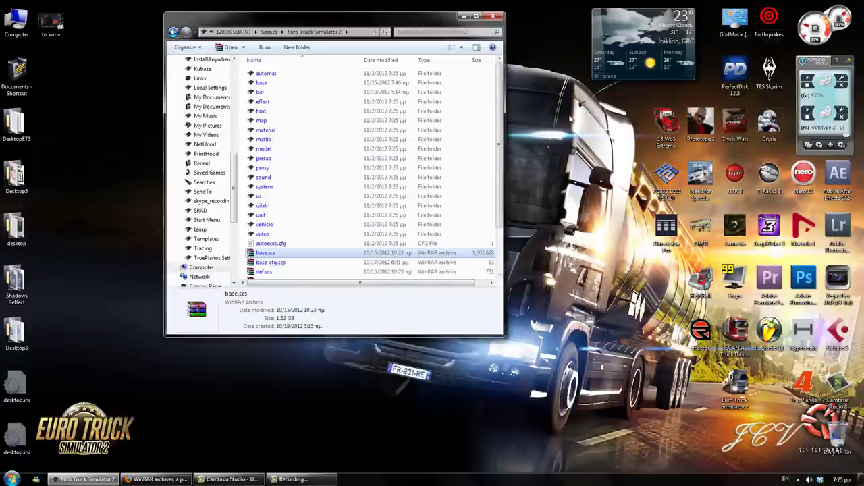
Step: Delete the folders extracted from base.scs from the game folder, keeping base and bin
click(476, 17)
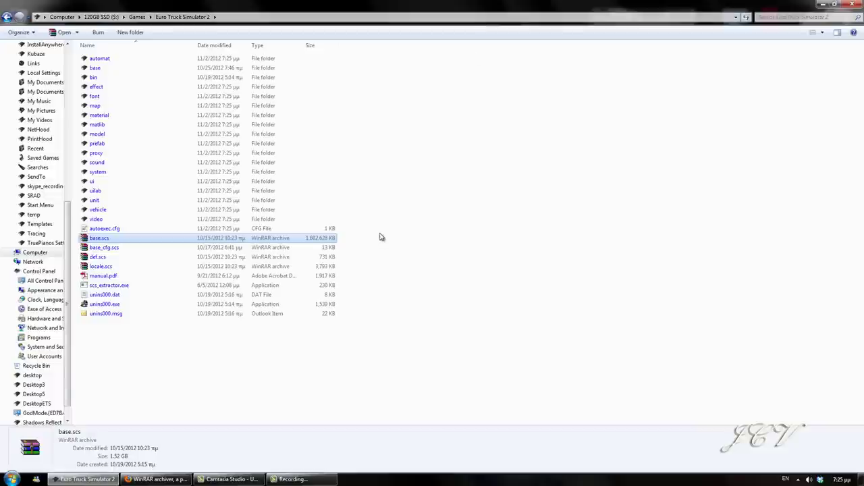
drag(366, 218, 126, 88)
key(Delete)
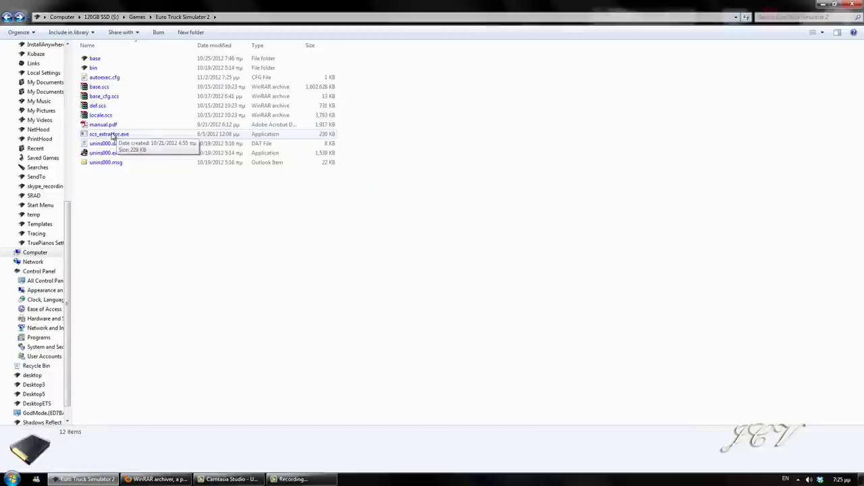
Step: Extract def.scs with scs_extractor.exe in the same game folder
click(116, 134)
click(116, 108)
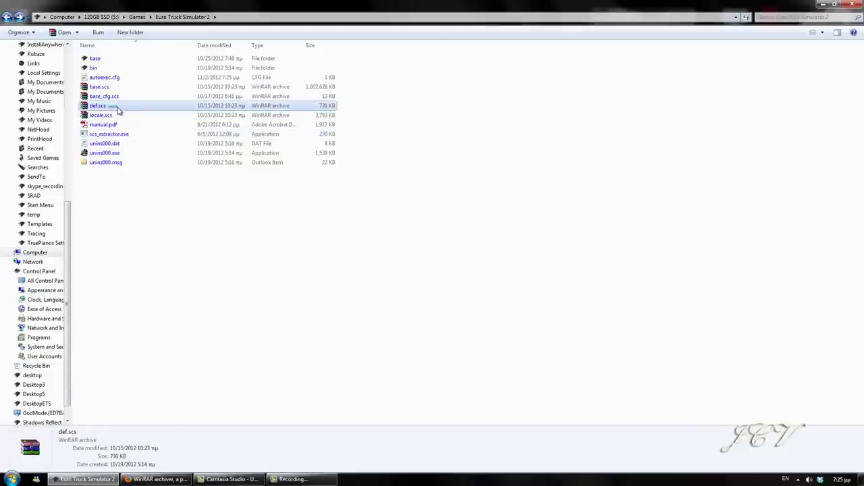
drag(96, 109, 128, 137)
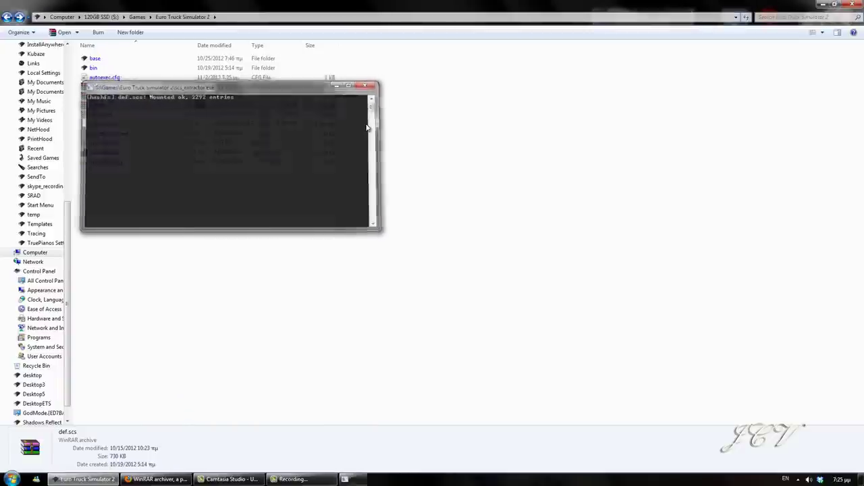
click(110, 87)
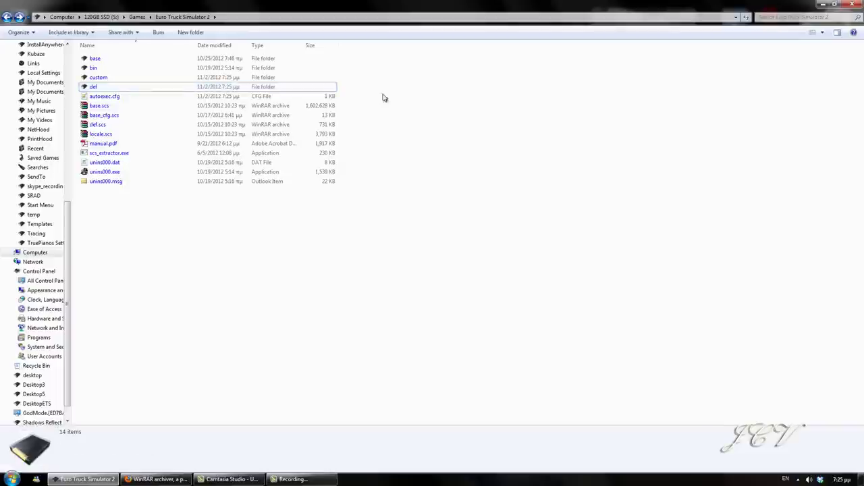
Step: Permanently delete the extracted custom and def folders from the game folder
drag(362, 87, 305, 80)
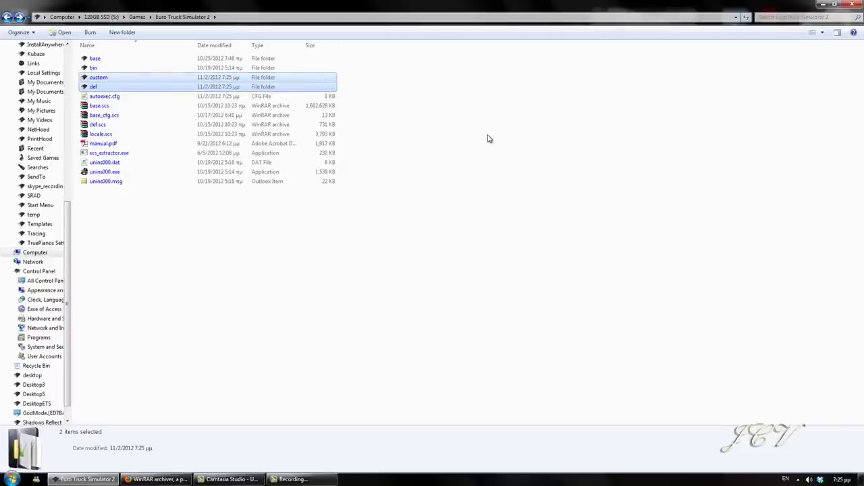
key(shift+Delete)
key(Return)
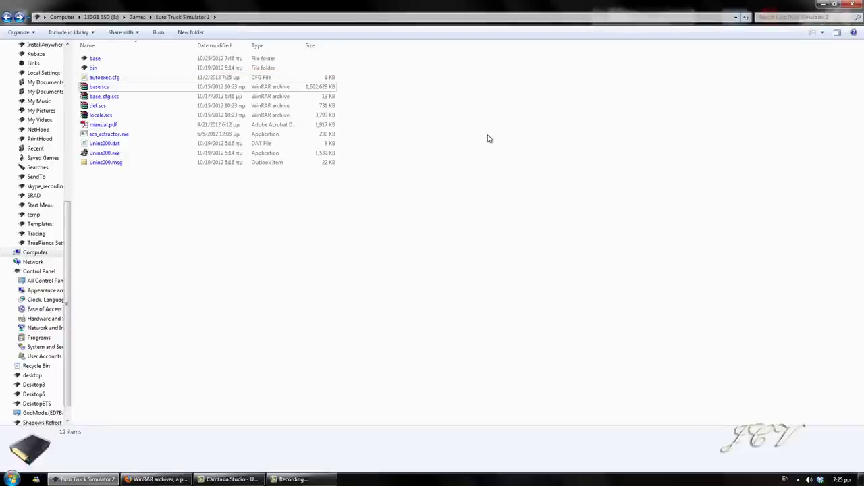
Step: Examine the unpacked folders inside the base folder, return to the game folder and close it
double_click(95, 59)
drag(175, 322, 141, 246)
click(162, 292)
drag(162, 291, 102, 57)
click(179, 276)
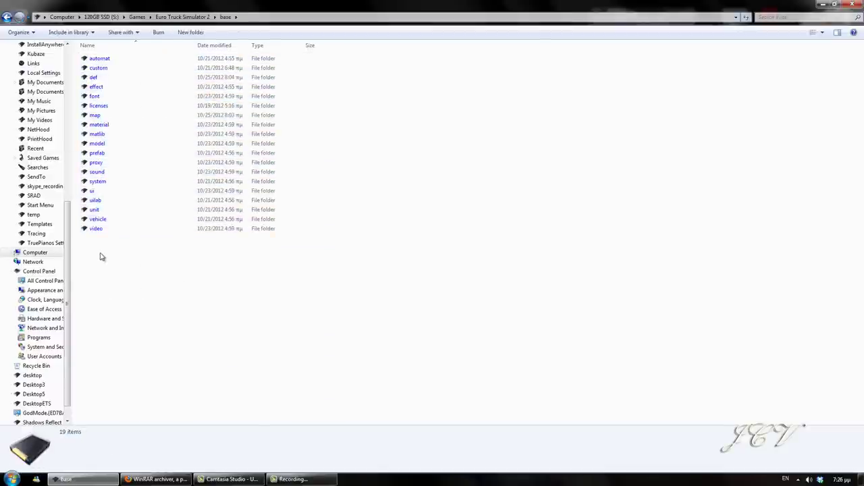
click(7, 19)
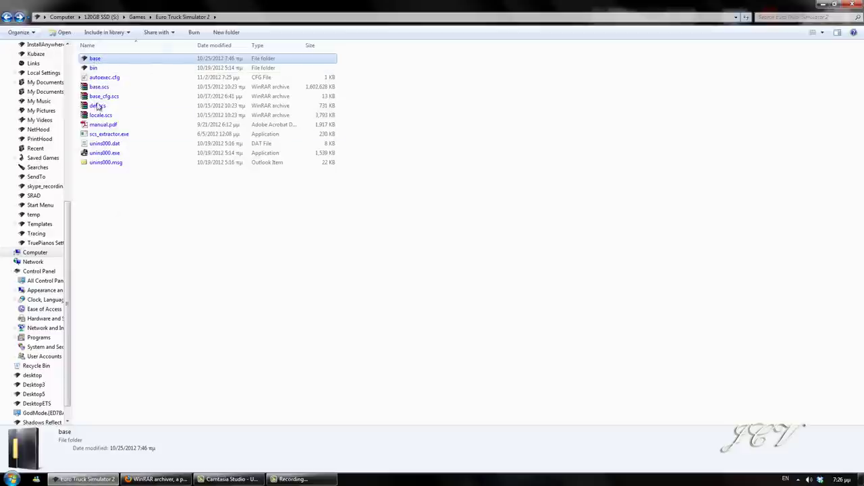
click(115, 227)
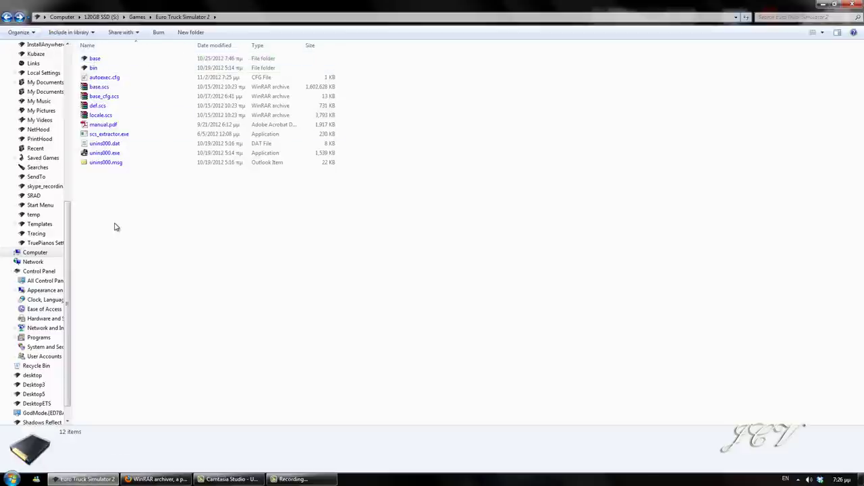
key(alt+F4)
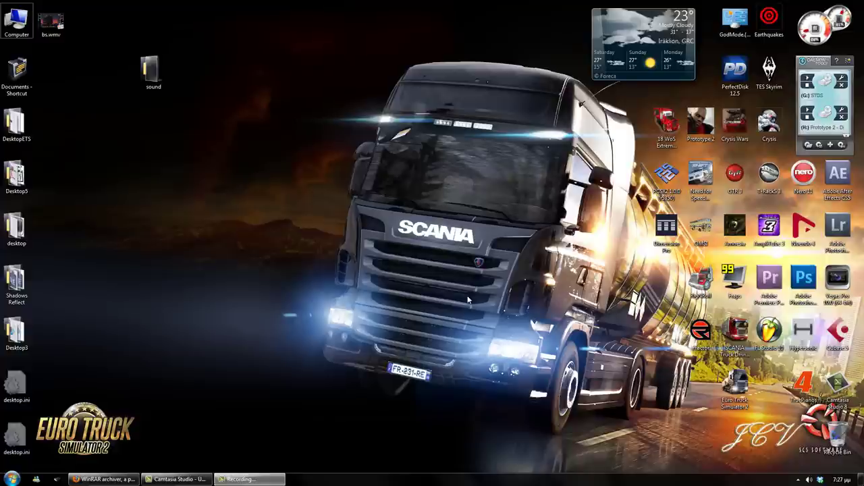
Step: Check the contents of the sound folder on the desktop and close its window
right_click(154, 74)
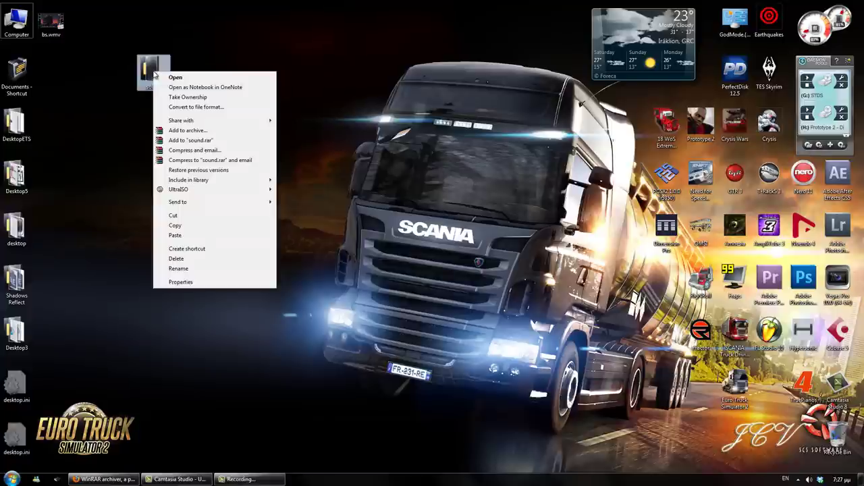
click(121, 128)
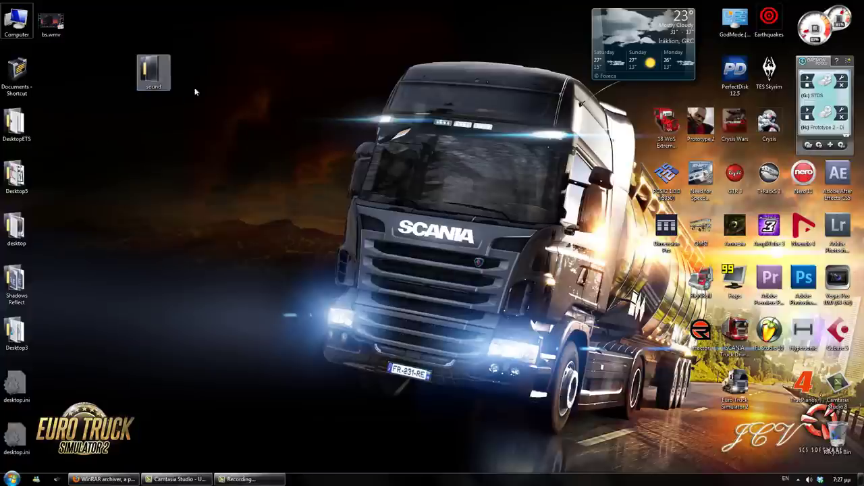
double_click(150, 74)
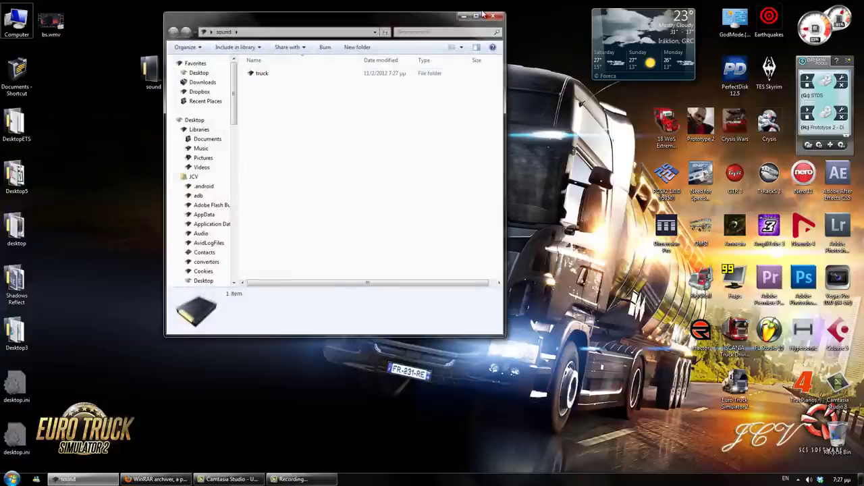
click(493, 15)
Step: Archive the desktop sound folder with WinRAR in ZIP format with the Store compression method, named mymod.scs
right_click(158, 72)
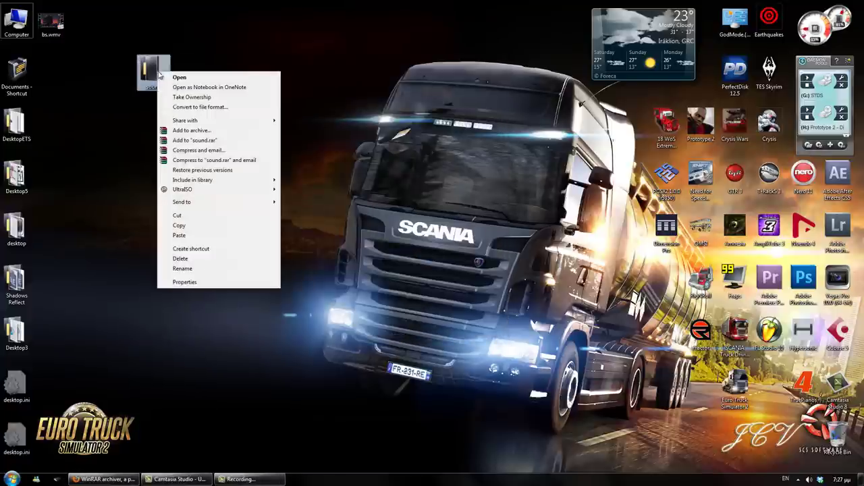
click(212, 131)
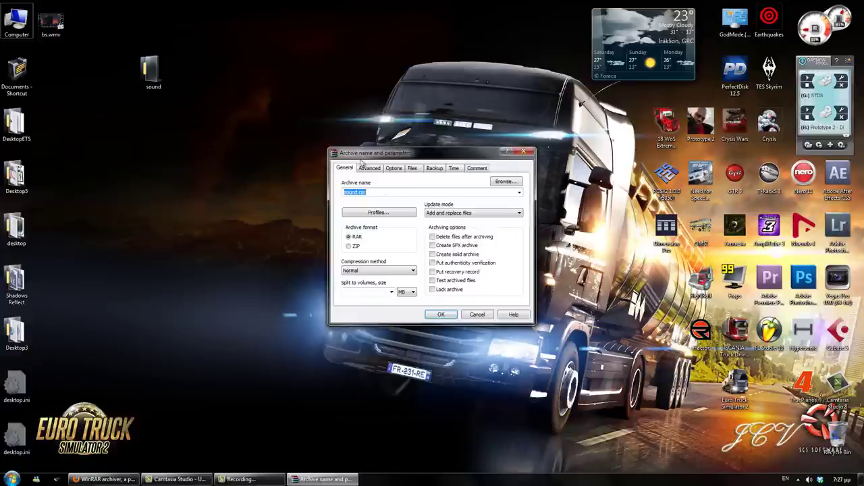
click(349, 246)
click(381, 271)
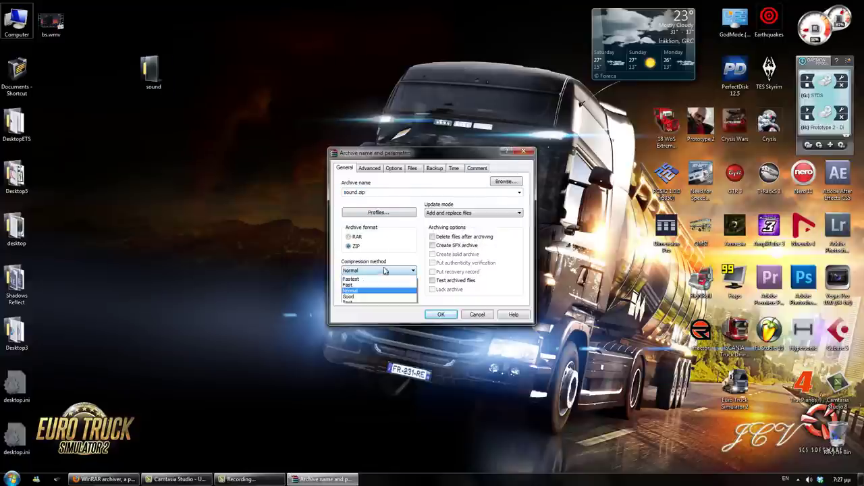
click(366, 279)
double_click(356, 191)
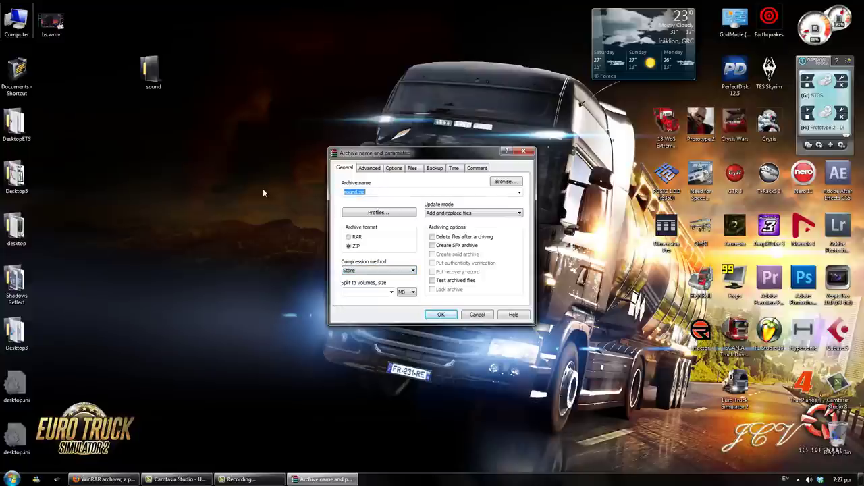
text(mymod.scs)
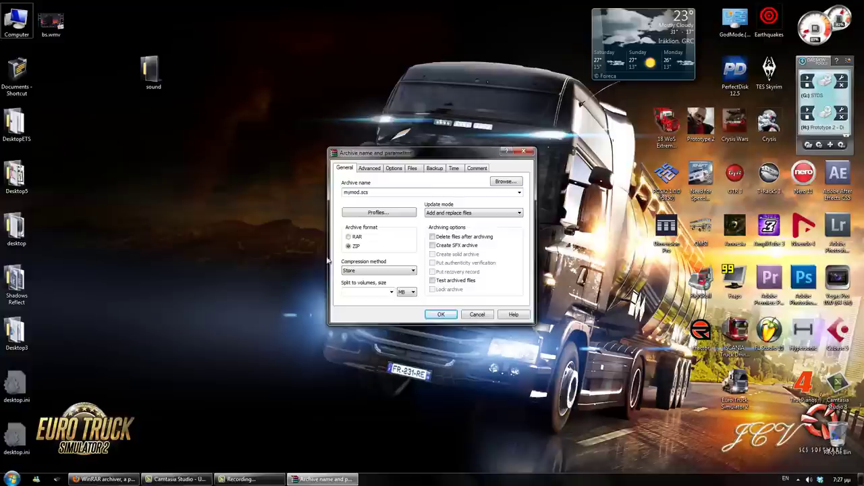
click(441, 315)
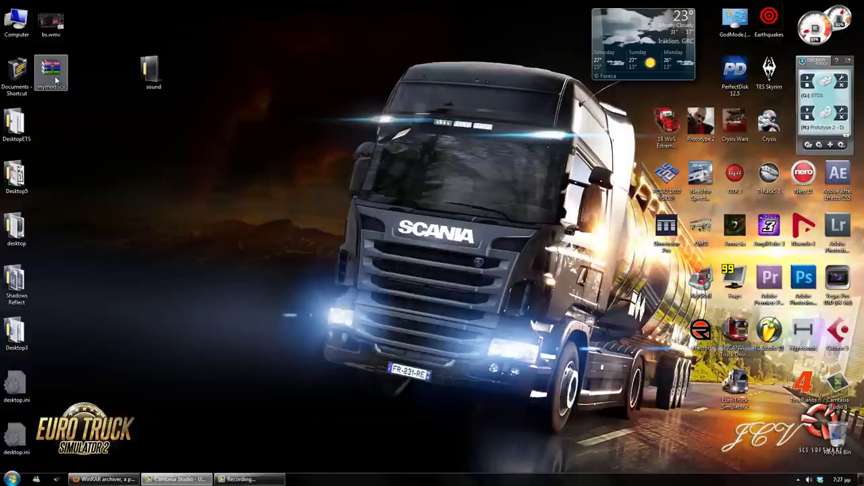
Step: Open the mymod.scs archive on the desktop to check its contents, then close it
mouse_move(50, 86)
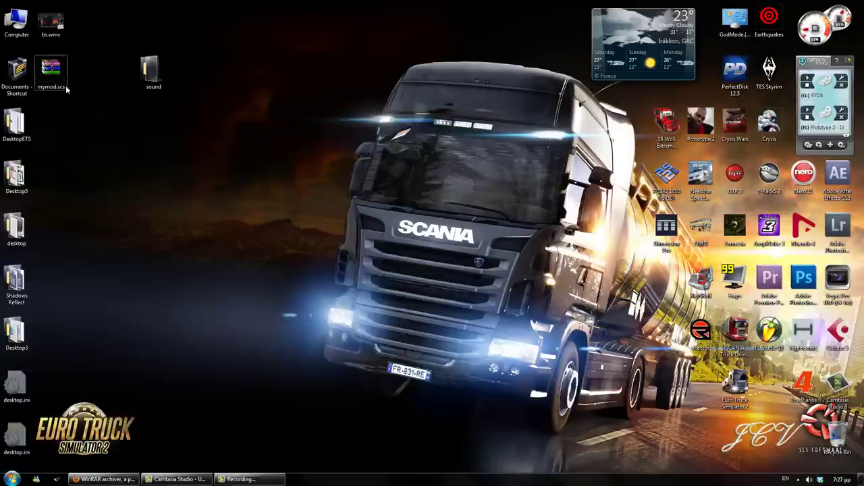
double_click(52, 74)
click(653, 58)
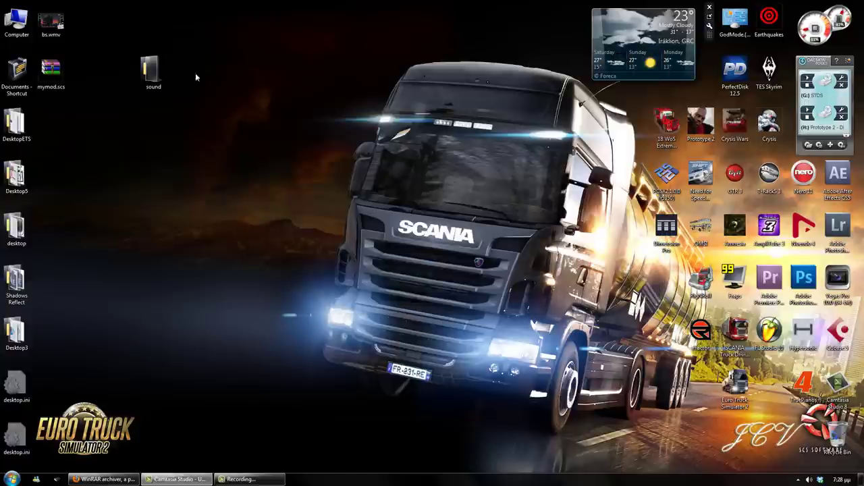
drag(64, 82, 108, 113)
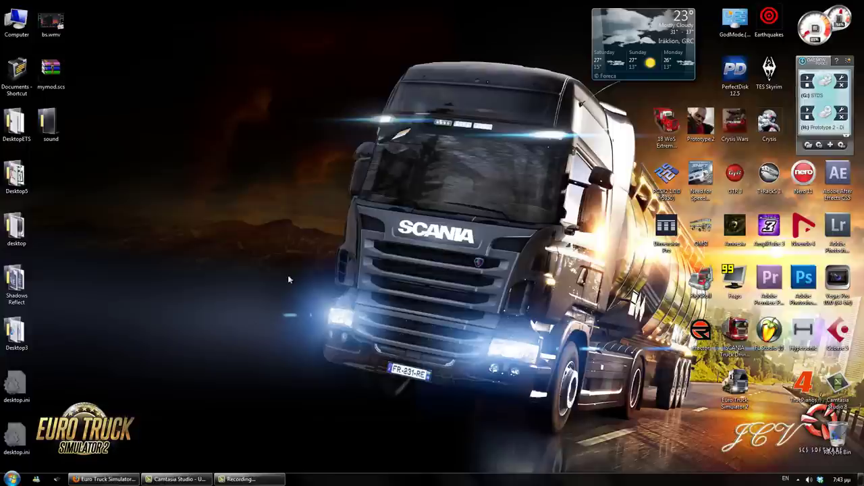
Step: Switch to Firefox and view the ETS2 Mods forum and the latest mods on the site's home page
click(108, 480)
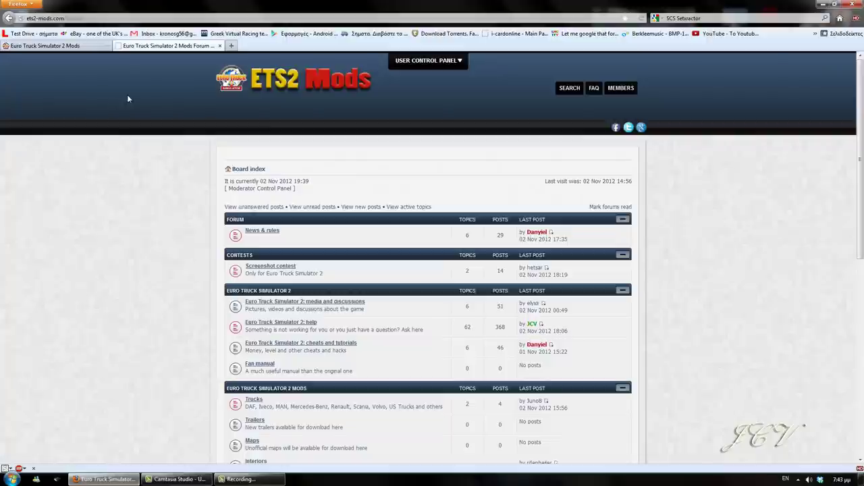
click(80, 47)
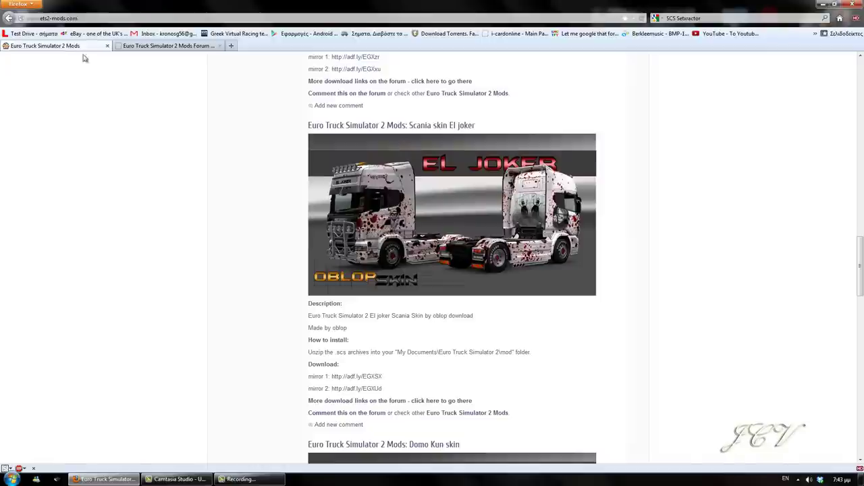
scroll(127, 170, up, 10)
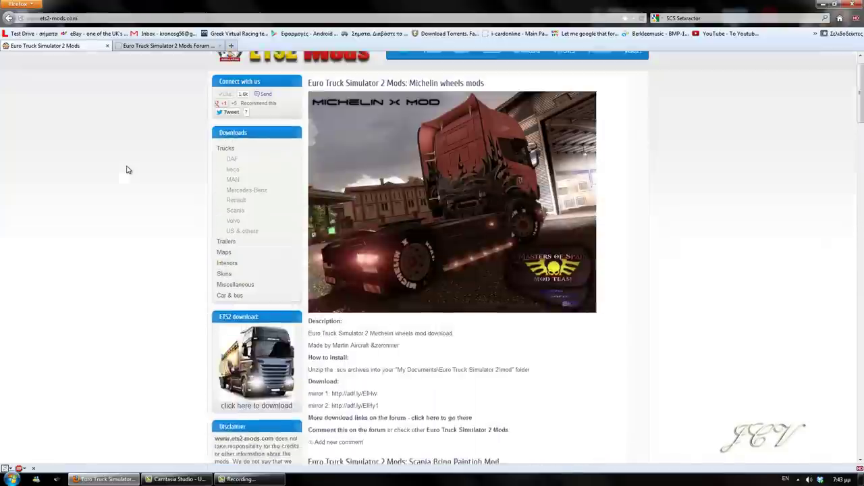
scroll(127, 170, up, 1)
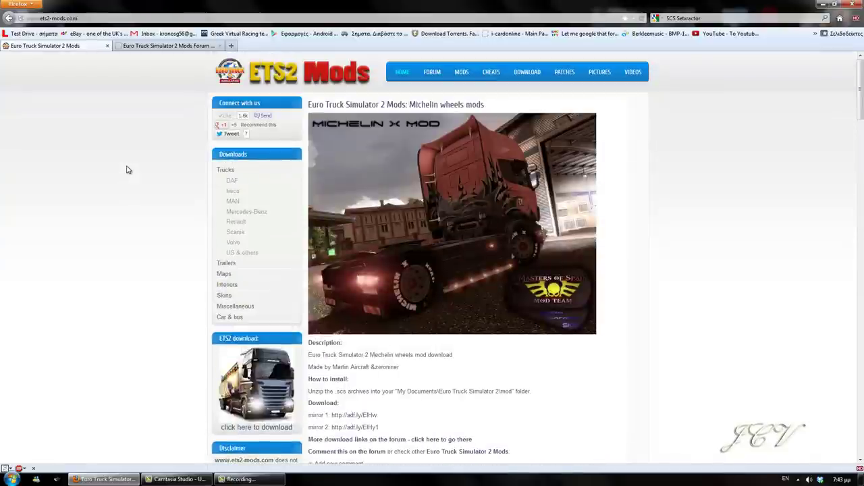